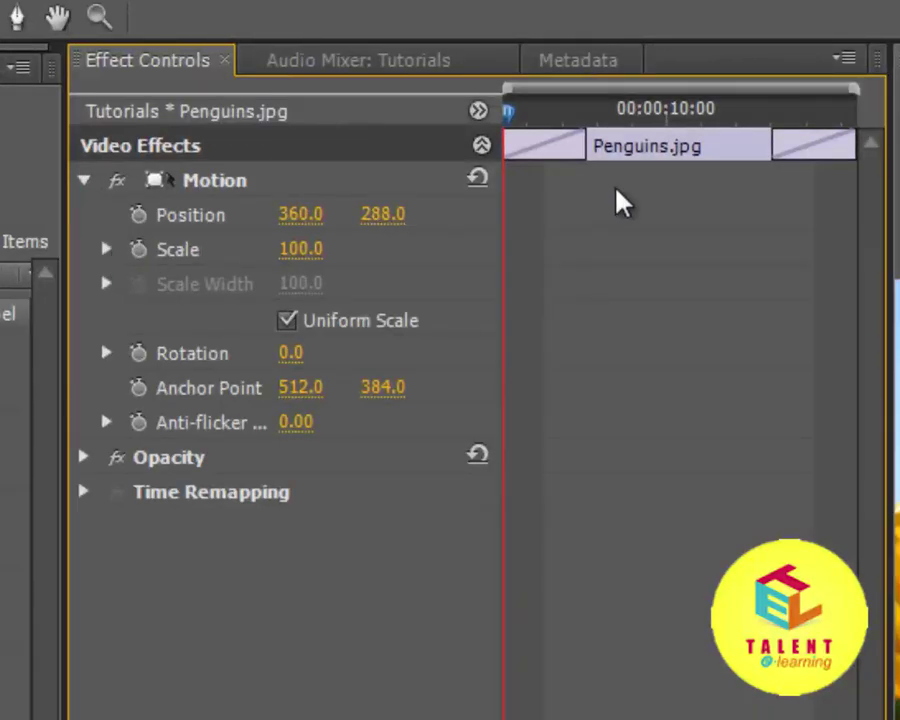
Enable Scale keyframing at the start of the Penguins.jpg clip and set the Scale to 115
left_click_drag(514, 117, 452, 137)
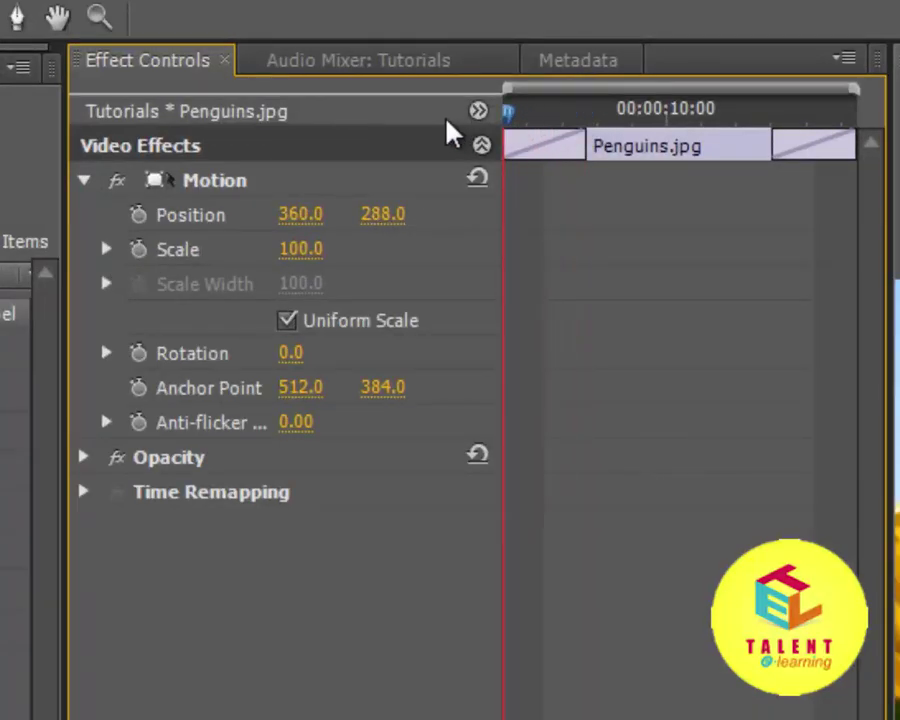
left_click(138, 250)
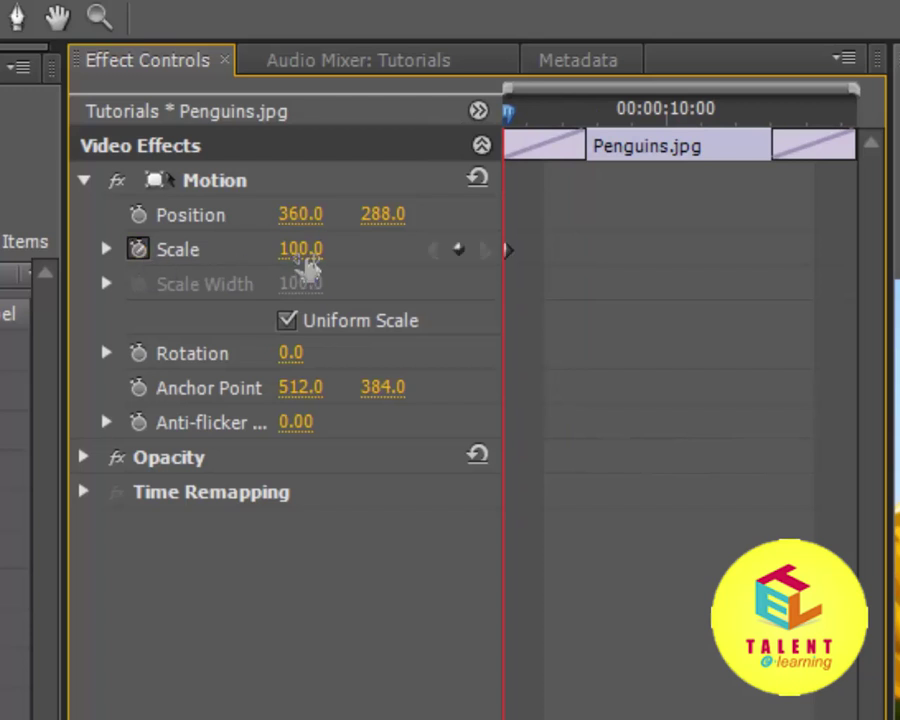
left_click(302, 250)
type("115")
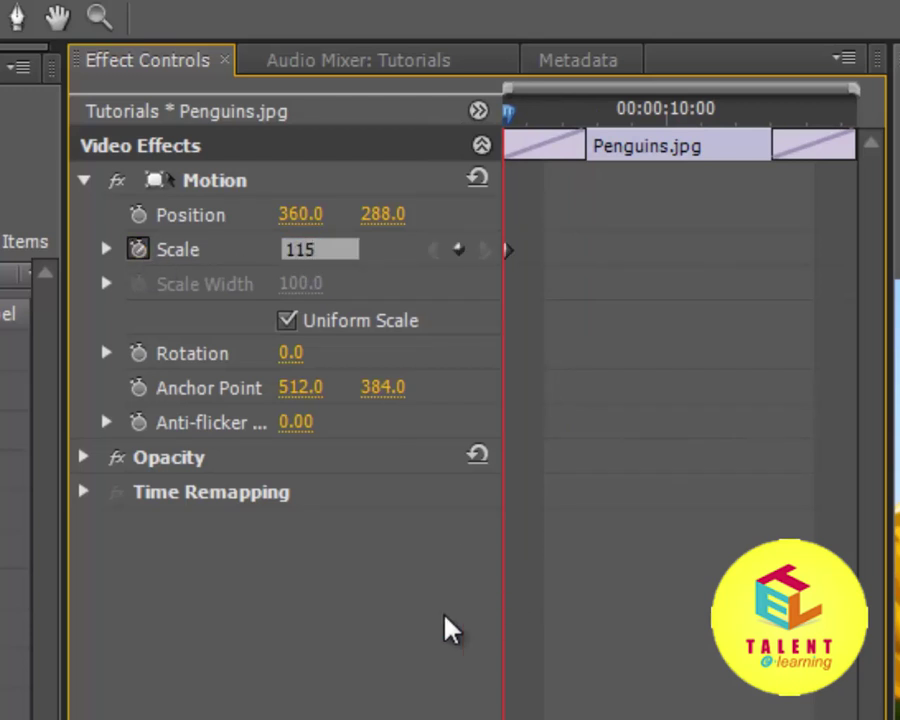
key("Return")
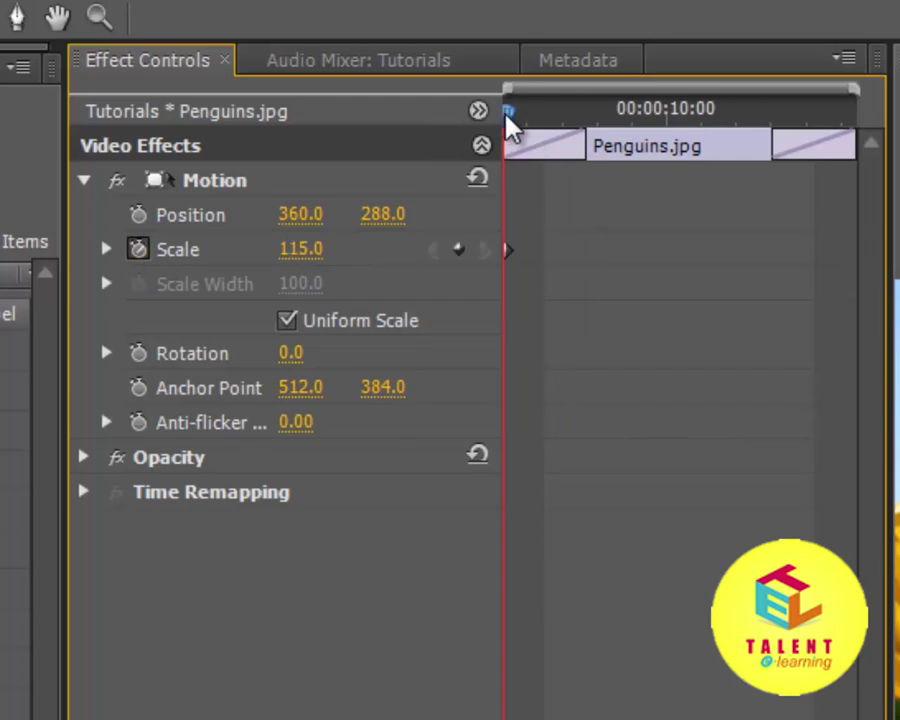
Add a Scale keyframe of 100 at the end of the Penguins.jpg clip
left_click_drag(507, 115, 855, 113)
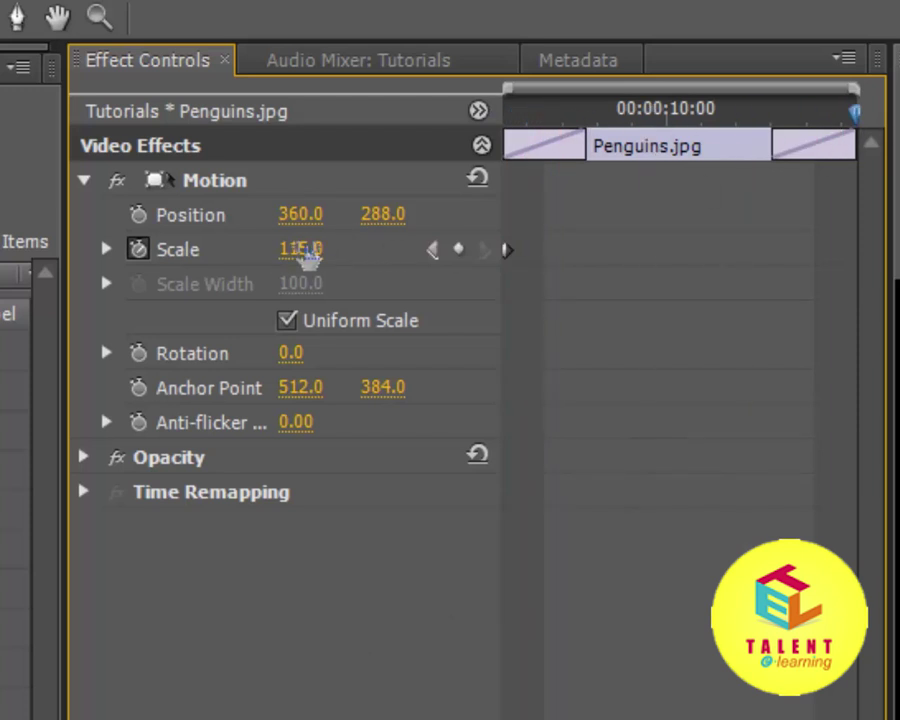
left_click(303, 250)
type("100")
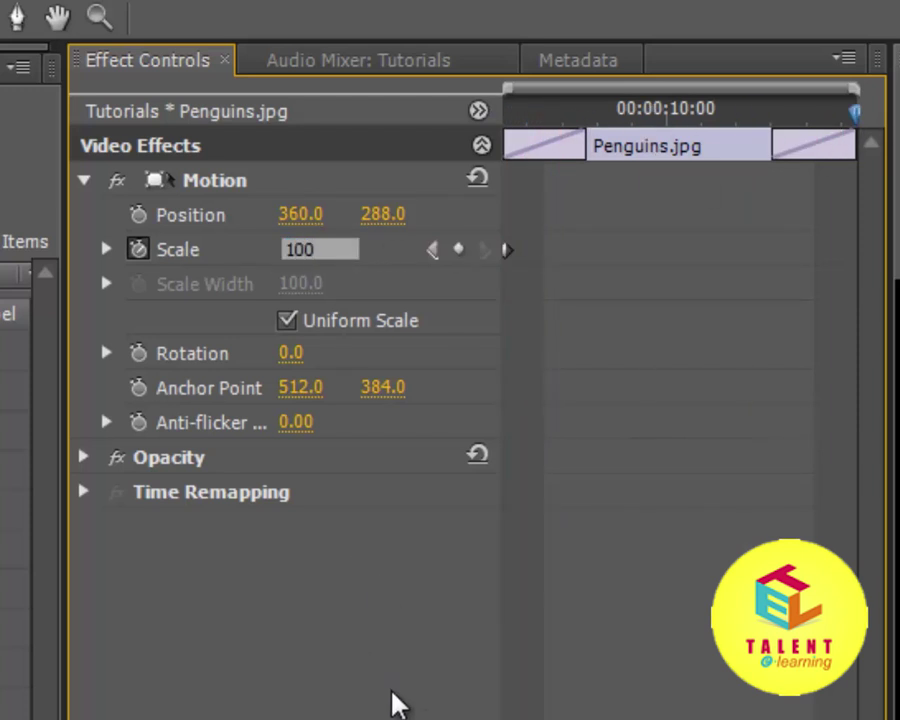
key("Return")
key("ctrl+s")
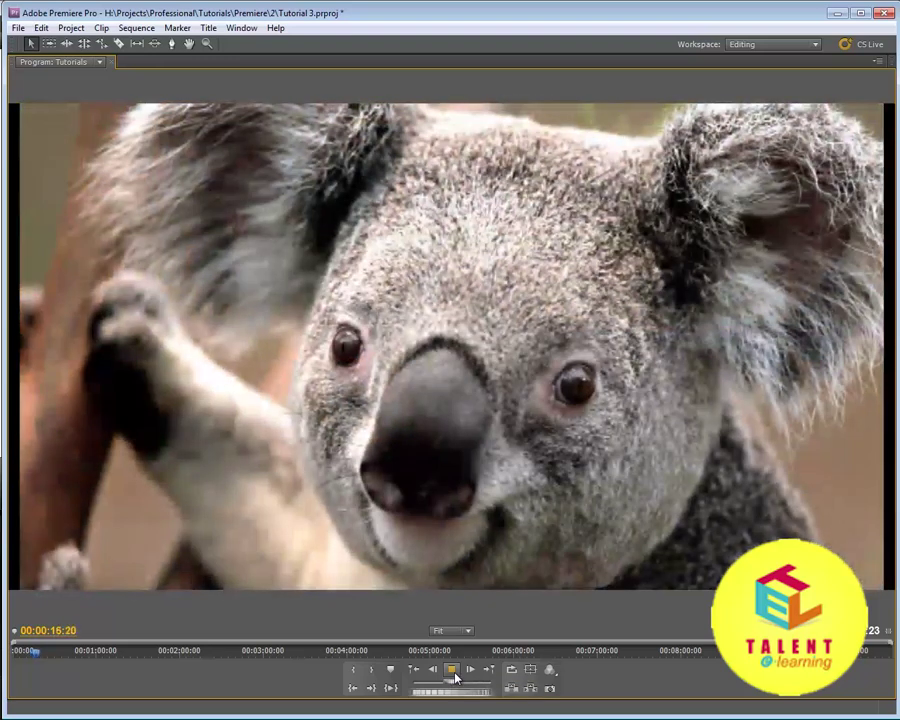
Stop the enlarged preview, check the frames around the lighthouse image, and restore the full panel layout
left_click(452, 670)
mouse_move(33, 656)
left_mouse_down()
mouse_move(20, 656)
mouse_move(29, 656)
left_mouse_up()
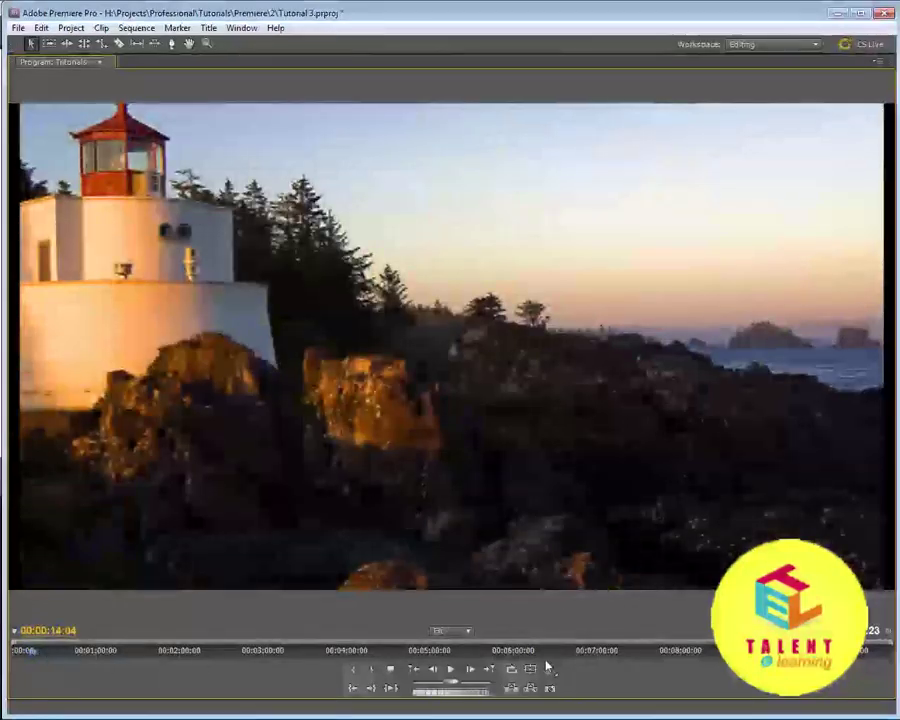
key("grave")
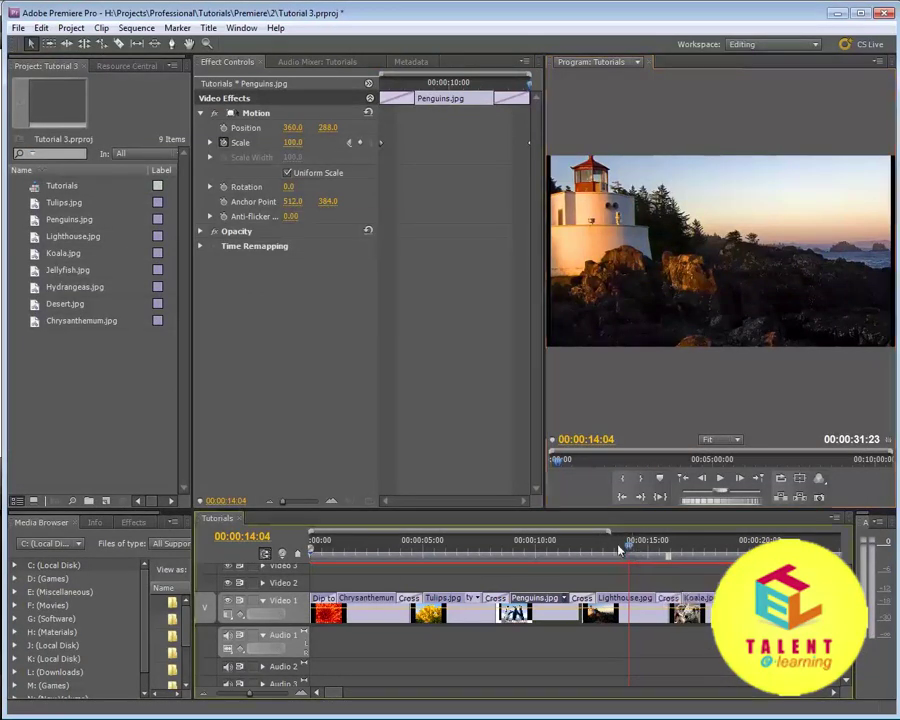
Select the Lighthouse.jpg clip, move the playhead to its start, and reveal its Motion properties
left_click_drag(630, 553, 620, 603)
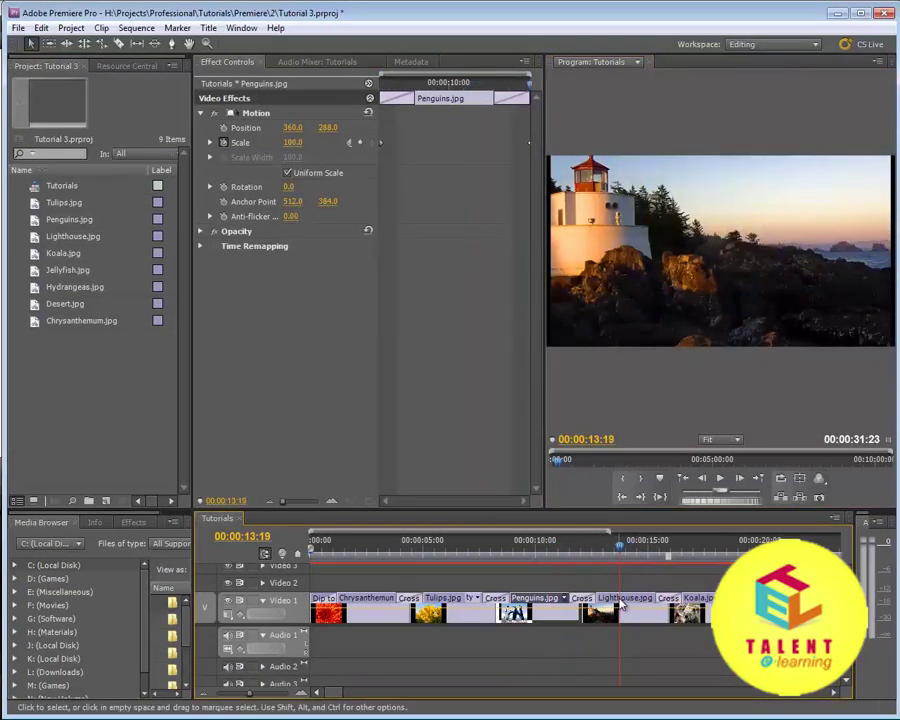
left_click(630, 600)
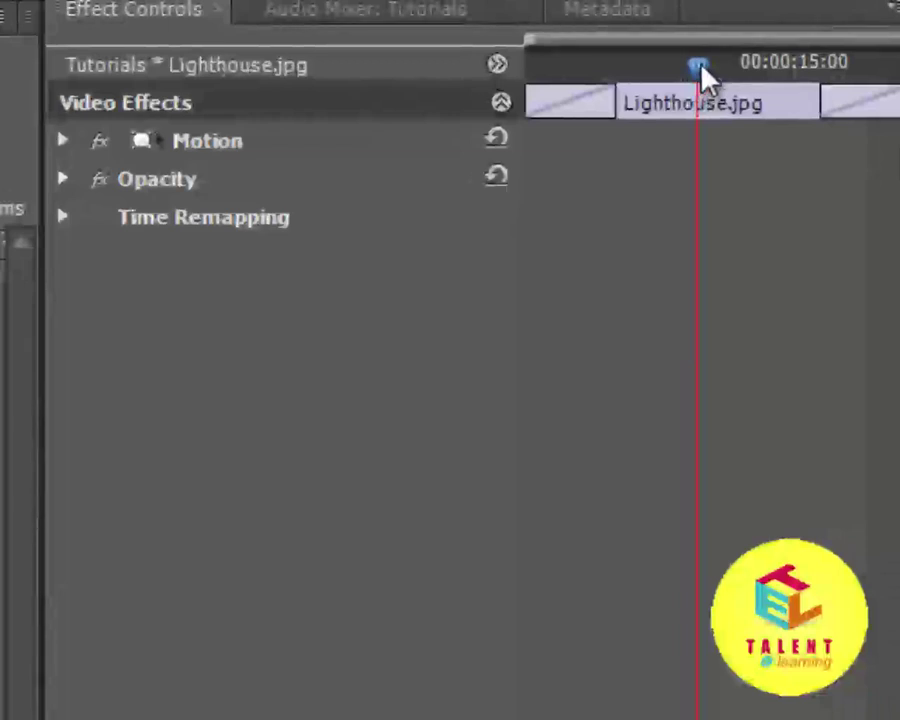
left_click_drag(703, 76, 166, 102)
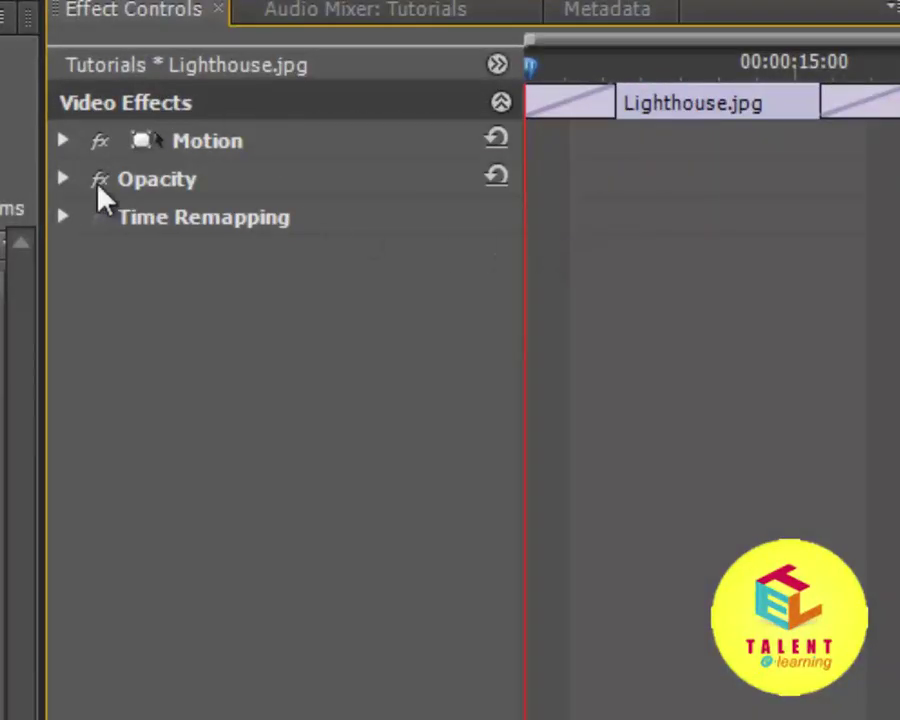
left_click(63, 141)
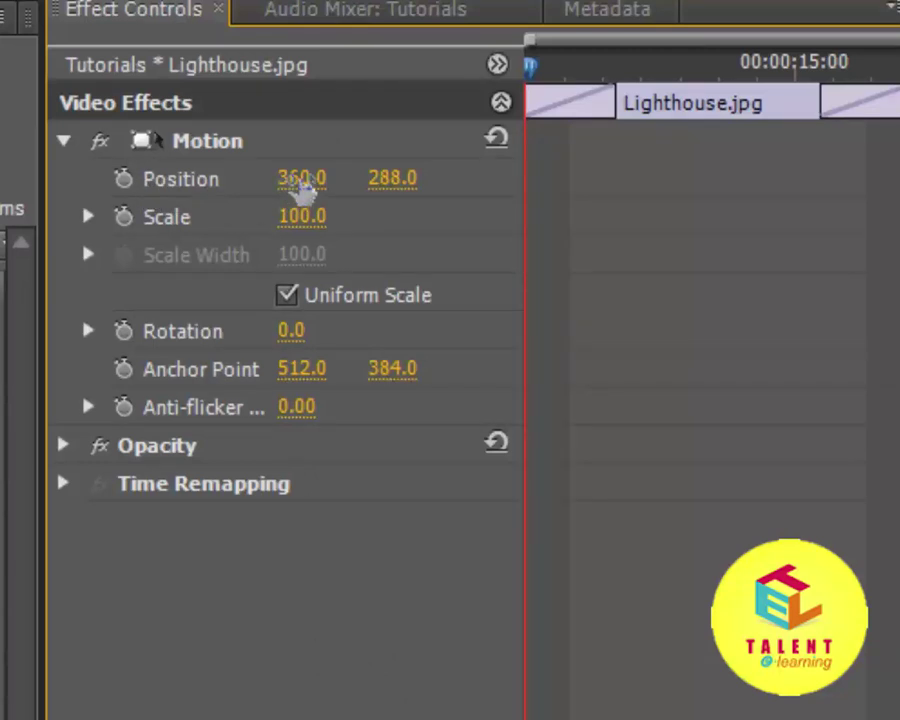
Try scrubbing the horizontal and vertical Position values of Lighthouse.jpg, and return them to 360 and 288
left_click_drag(302, 186, 383, 236)
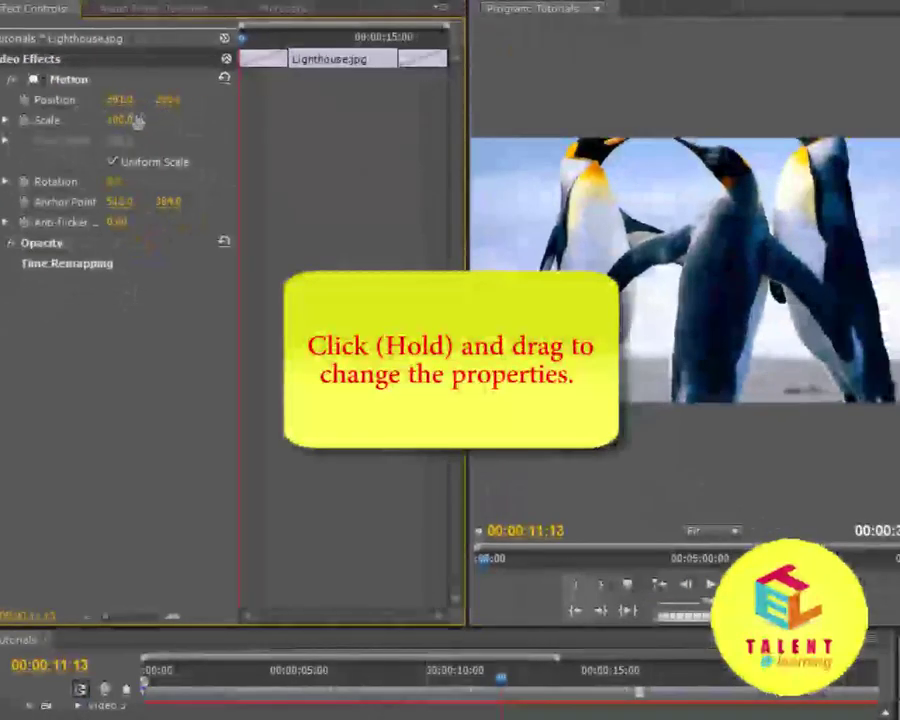
left_click_drag(134, 121, 109, 117)
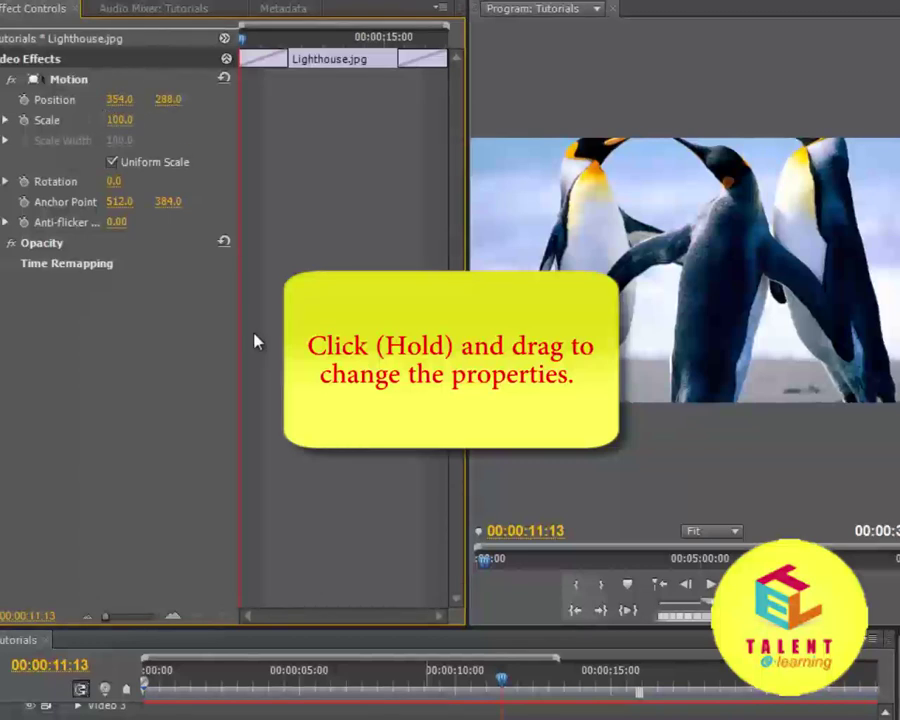
left_click_drag(253, 381, 244, 388)
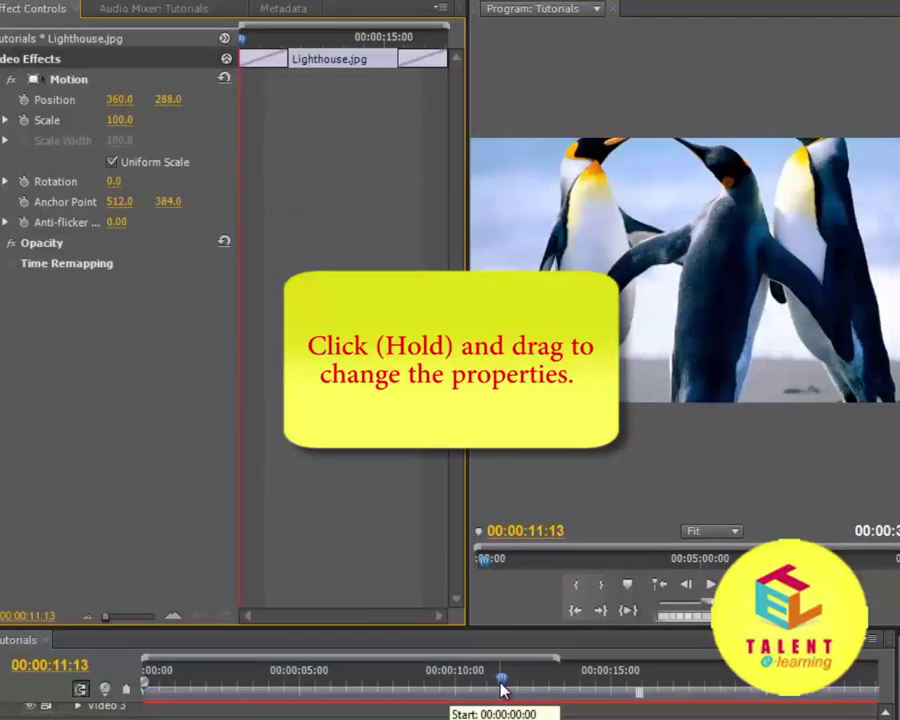
left_click_drag(505, 685, 547, 690)
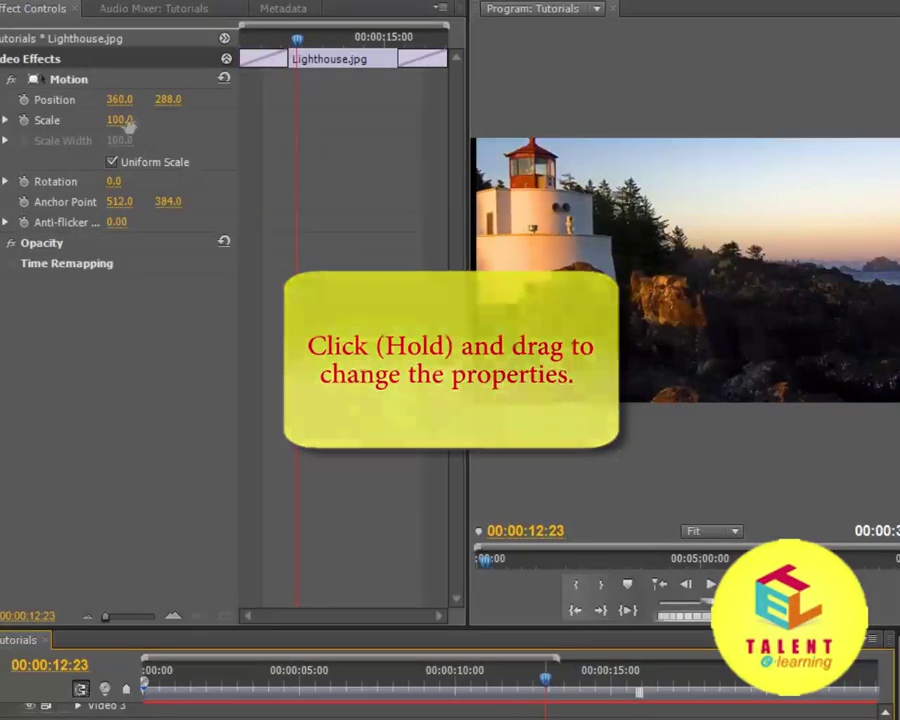
mouse_move(120, 100)
left_mouse_down()
mouse_move(56, 100)
mouse_move(186, 110)
mouse_move(44, 106)
mouse_move(226, 114)
mouse_move(116, 114)
mouse_move(150, 120)
mouse_move(130, 119)
mouse_move(323, 105)
mouse_move(36, 118)
mouse_move(107, 108)
left_mouse_up()
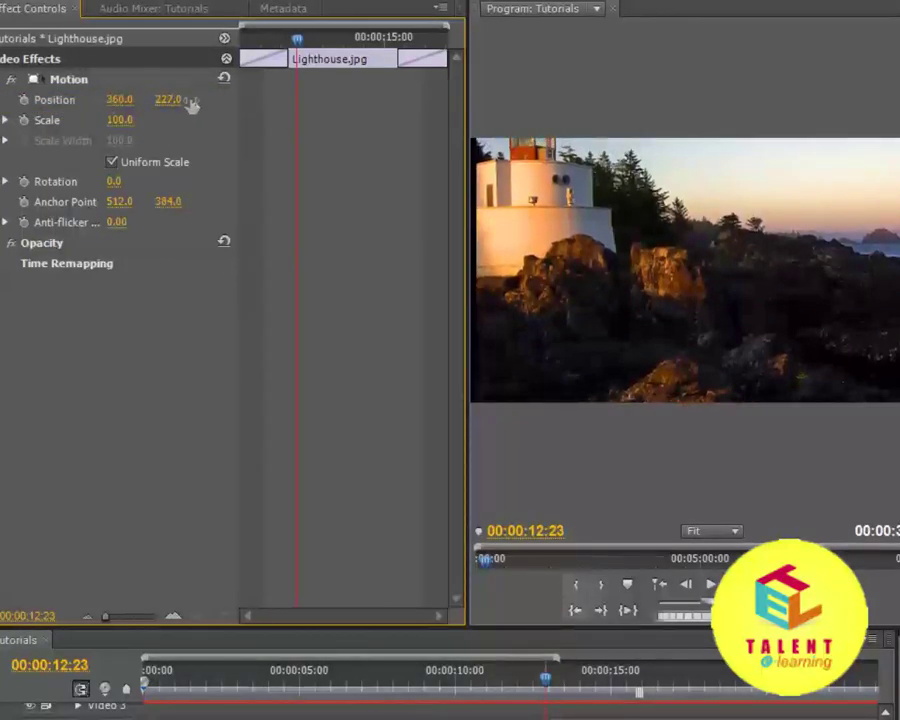
left_click_drag(228, 142, 246, 155)
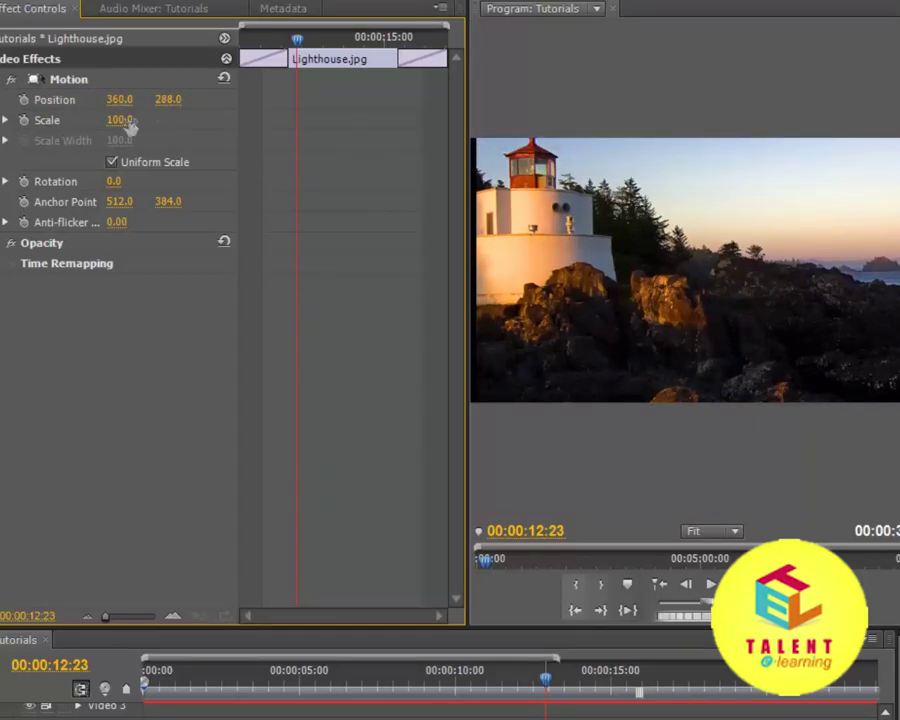
Set Lighthouse.jpg's Scale to 104 and keyframe its Position with a vertical value of 177 at the clip's start
left_click_drag(131, 124, 143, 121)
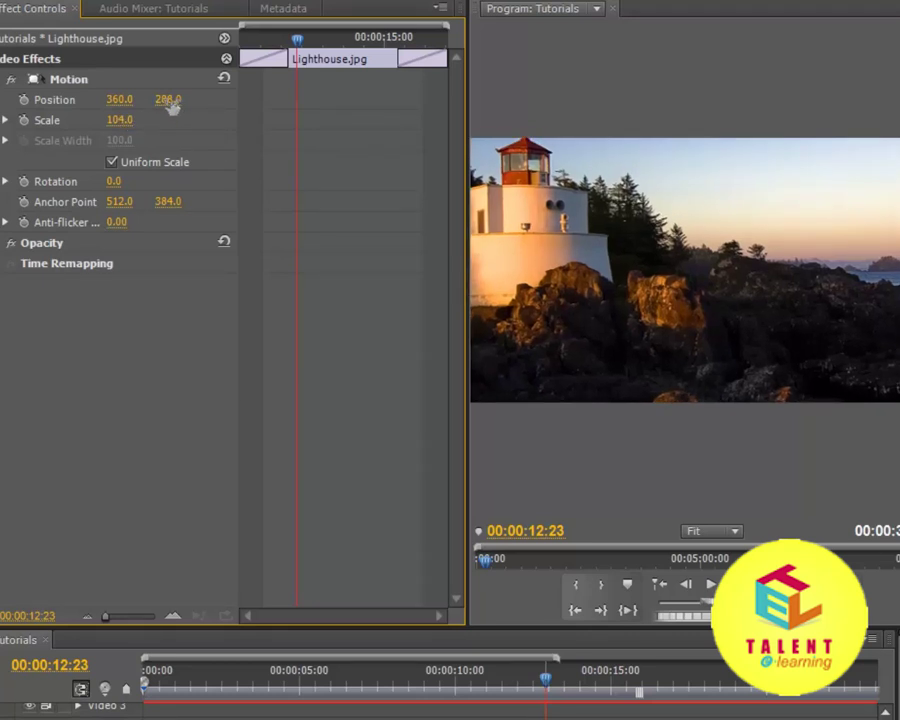
left_click_drag(170, 107, 66, 112)
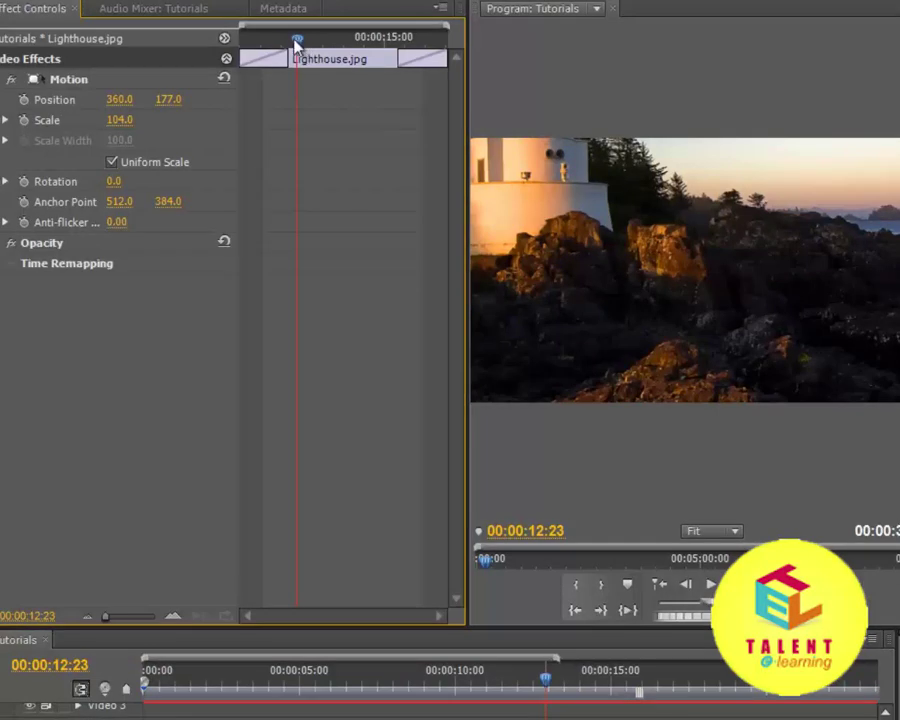
left_click_drag(297, 43, 111, 40)
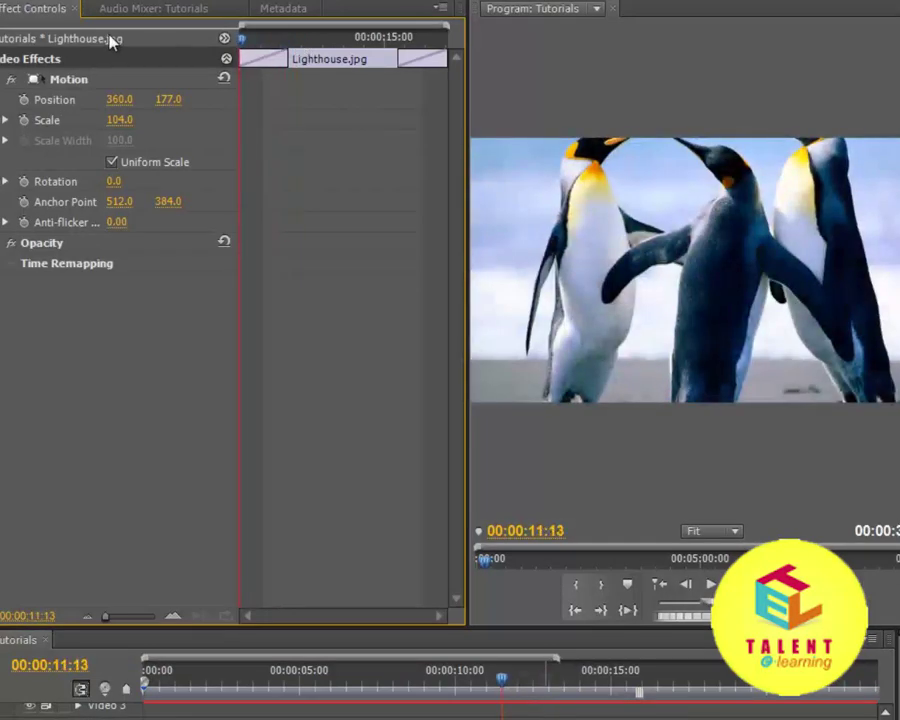
left_click(24, 101)
Add a Position keyframe with a vertical value of 330 at the end of the Lighthouse.jpg clip
left_click_drag(241, 45, 448, 40)
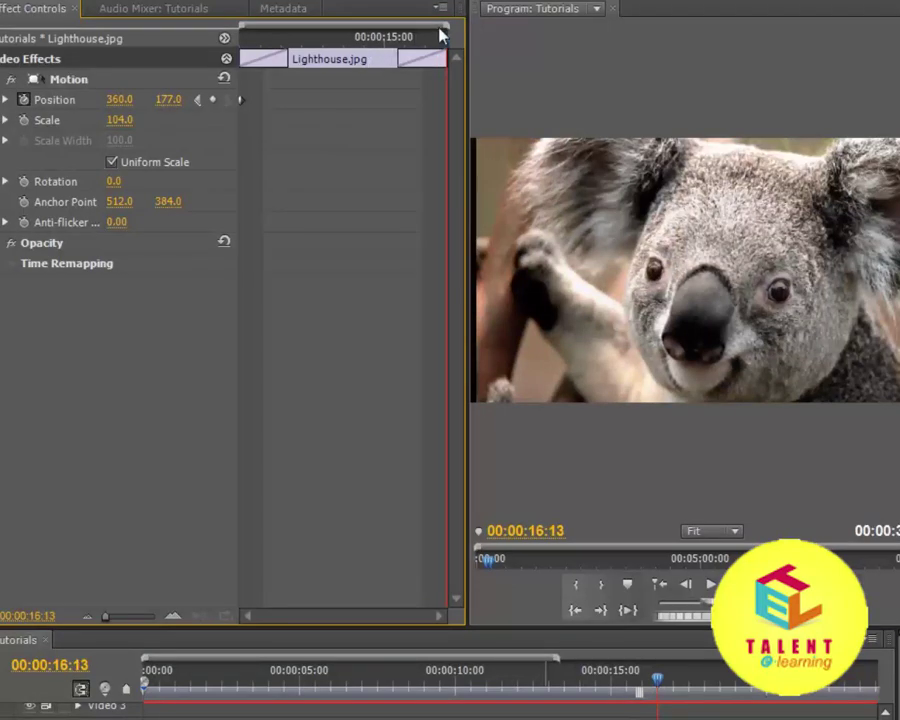
left_click_drag(438, 44, 399, 45)
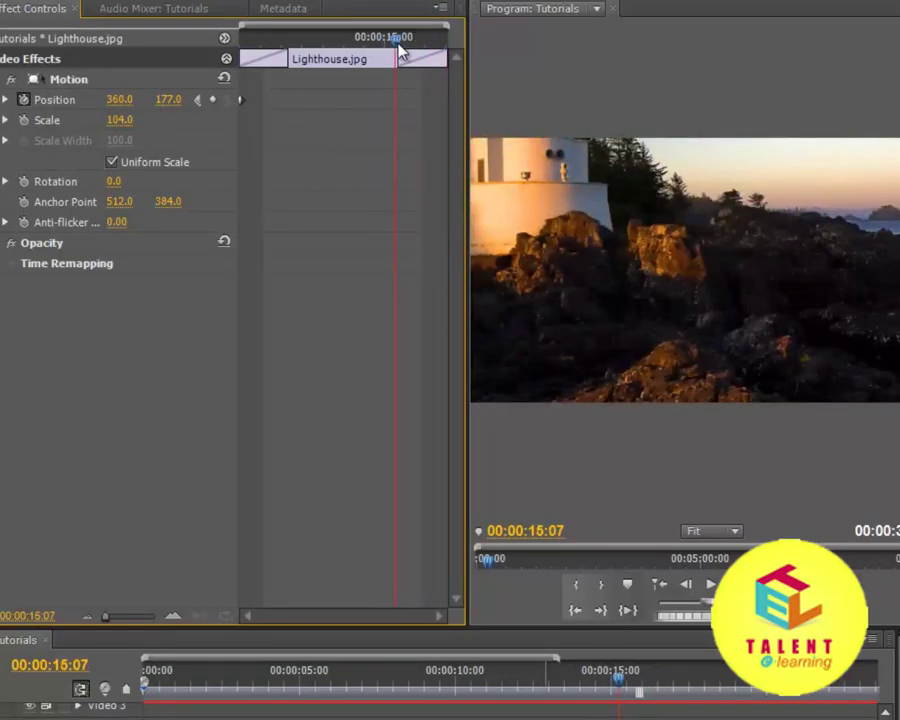
key("Down")
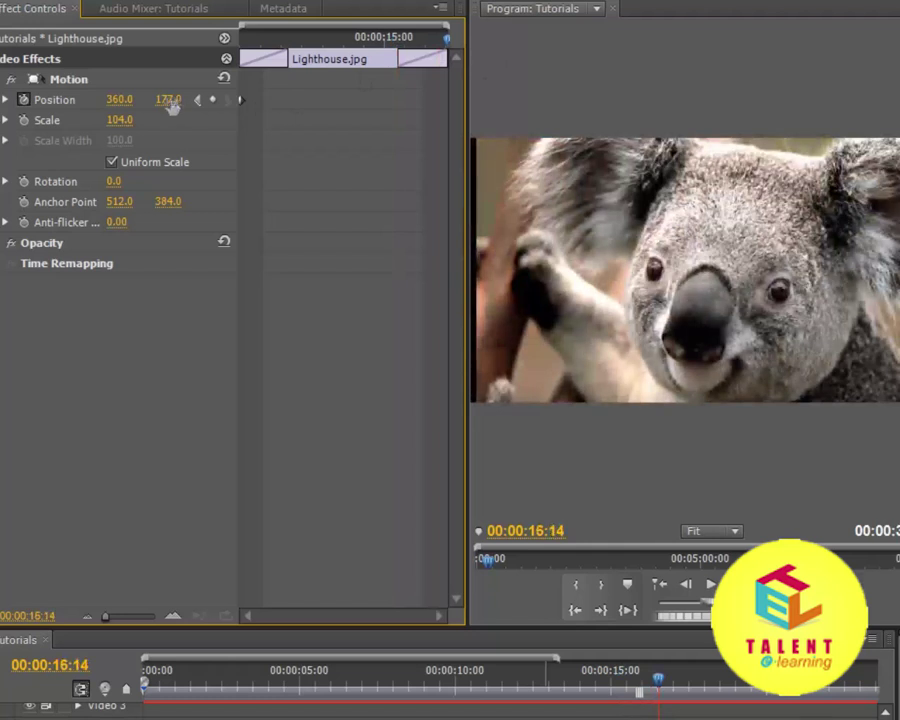
left_click_drag(148, 108, 228, 110)
mouse_move(447, 40)
left_mouse_down()
mouse_move(298, 45)
mouse_move(404, 41)
mouse_move(422, 52)
mouse_move(457, 50)
left_mouse_up()
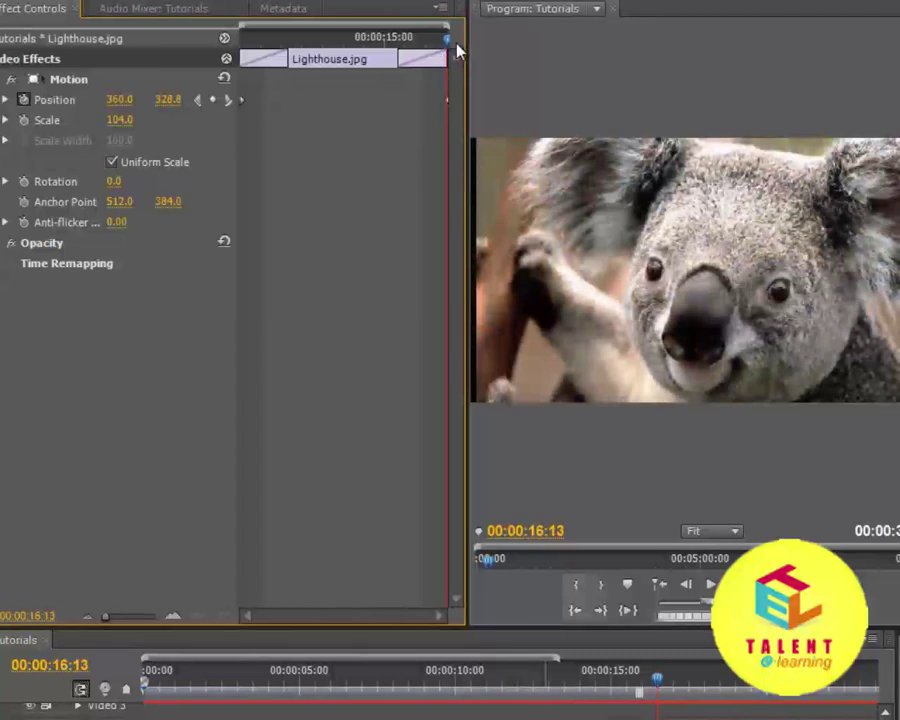
key("Right")
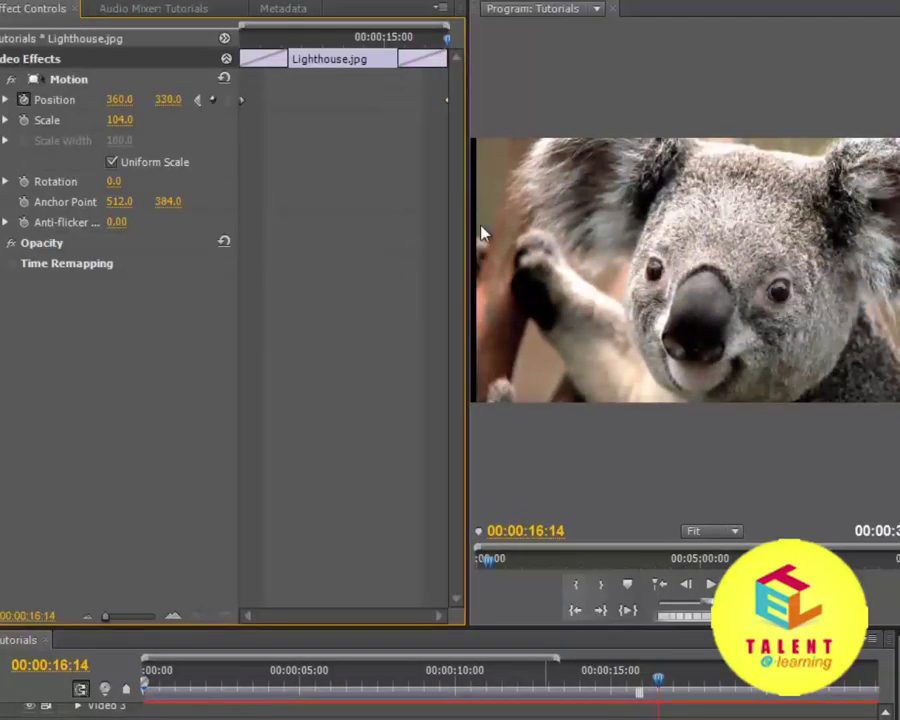
Select the Koala.jpg clip and reveal its Motion properties
left_click(665, 695)
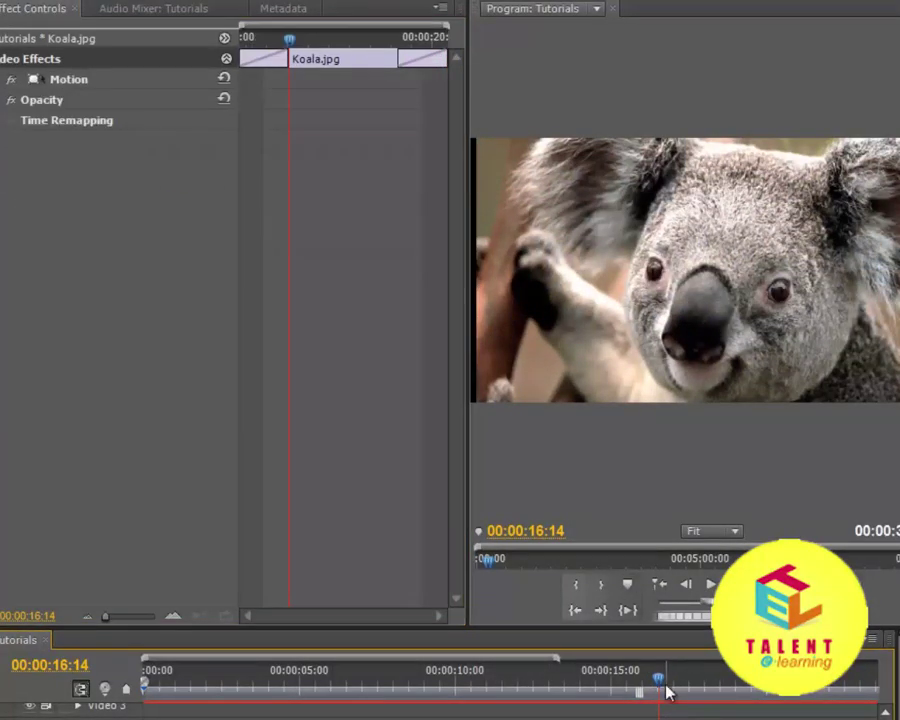
left_click(3, 79)
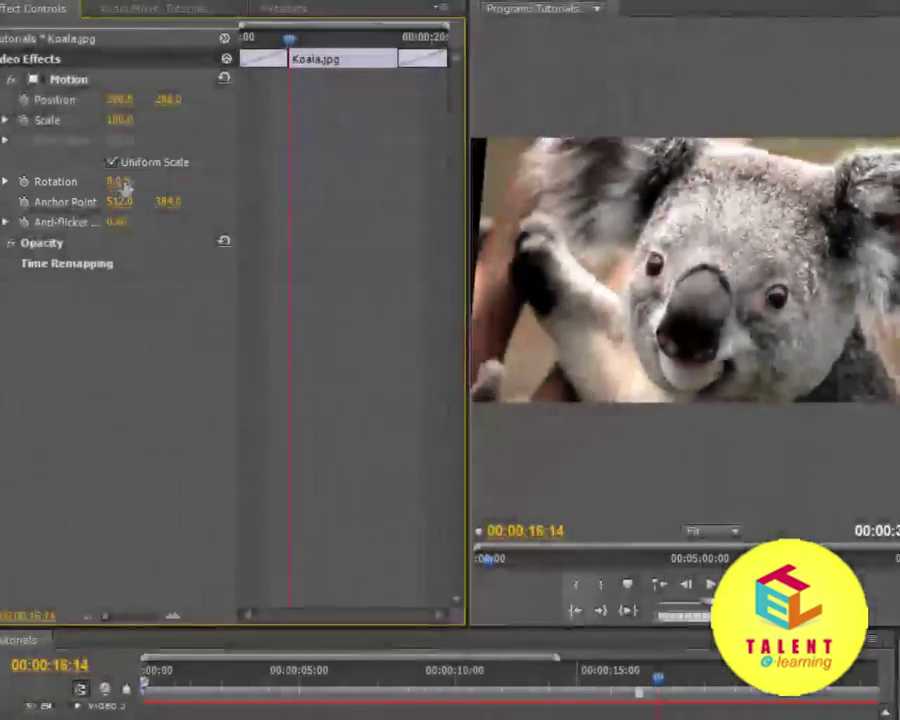
Try tilting Koala.jpg with different Rotation values, and return the Rotation to 0
mouse_move(124, 185)
left_mouse_down()
mouse_move(145, 188)
mouse_move(96, 181)
mouse_move(145, 188)
mouse_move(117, 183)
left_mouse_up()
left_click(117, 183)
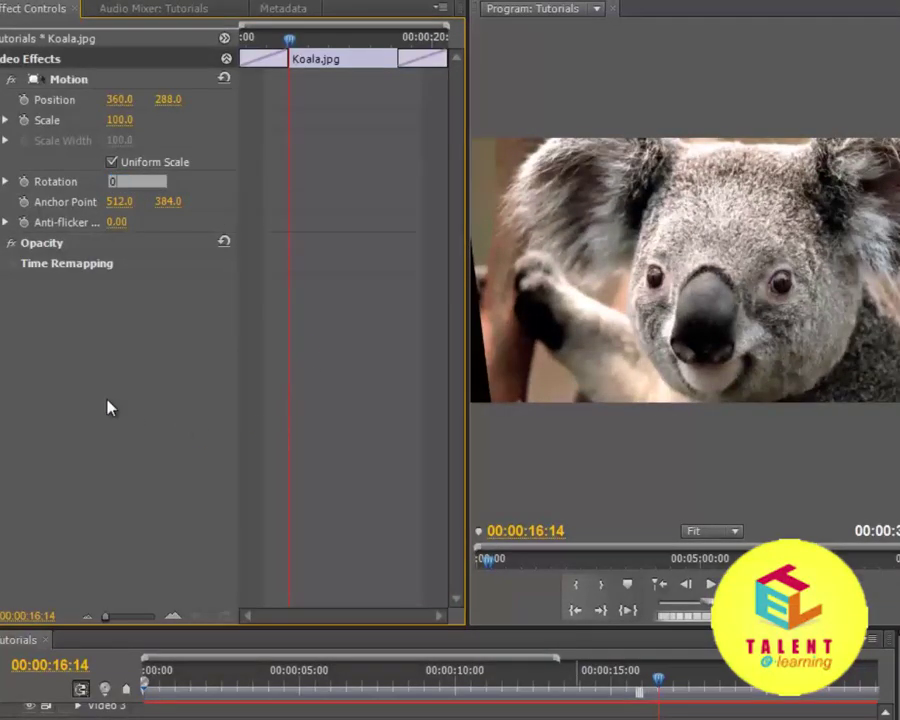
key("Return")
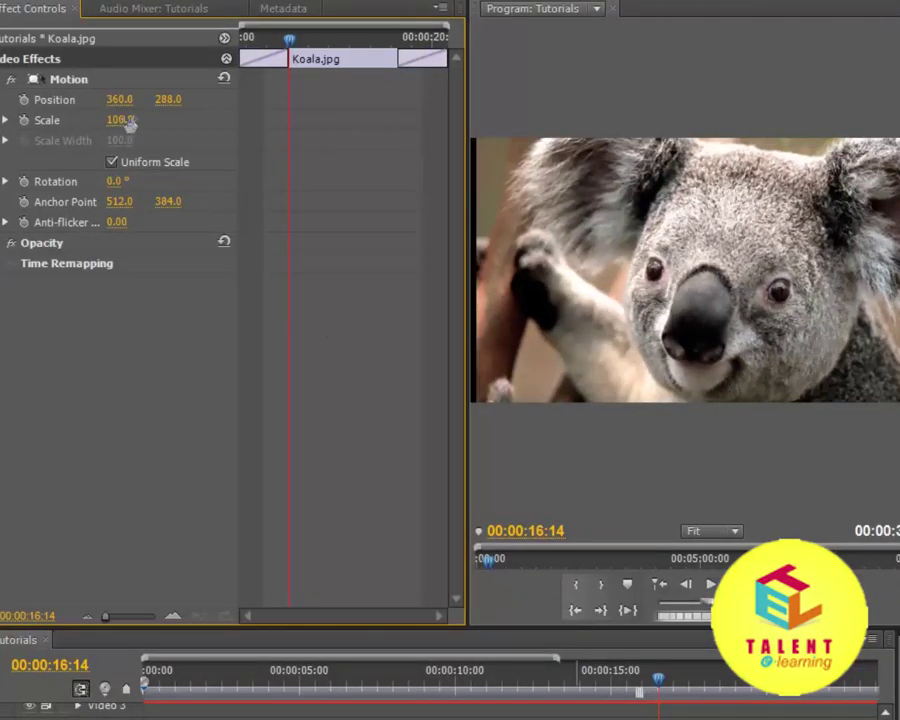
Set Koala.jpg's Scale to 107 and keyframe its Rotation at 5° at the clip's start
left_click_drag(133, 122, 142, 121)
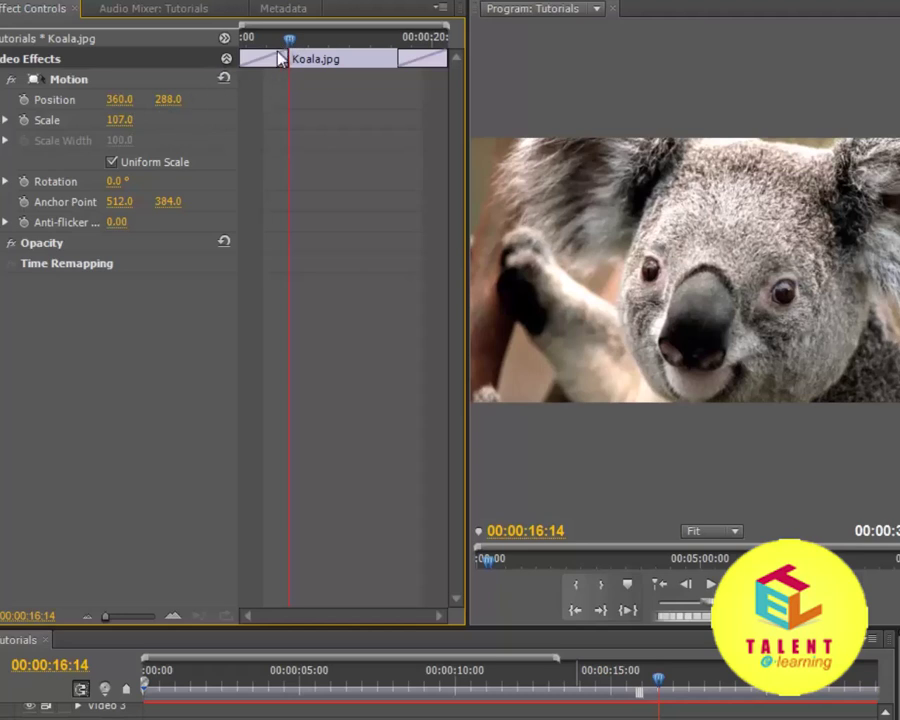
left_click_drag(290, 43, 170, 135)
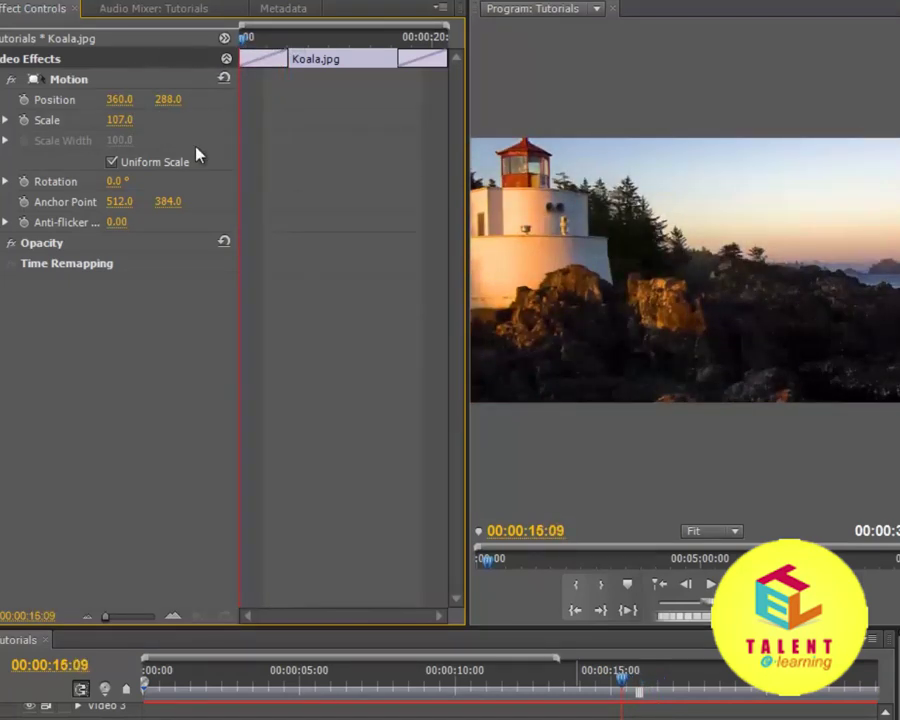
left_click(117, 182)
key("Return")
left_click(24, 183)
Add a Rotation keyframe of -5° at the end of the Koala.jpg clip
left_click_drag(244, 58, 445, 40)
left_click(438, 54)
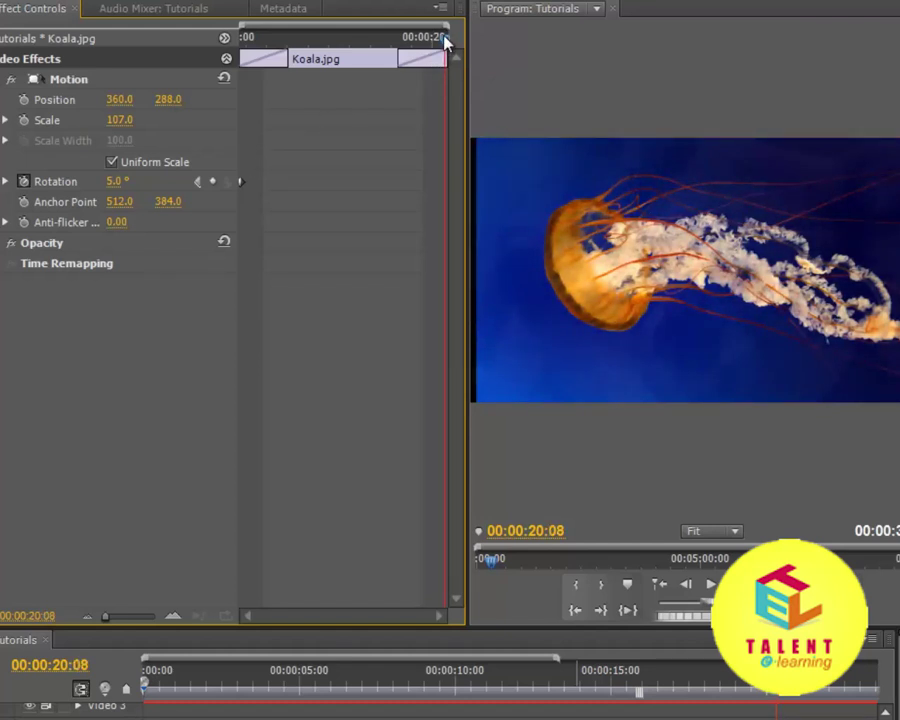
left_click(116, 181)
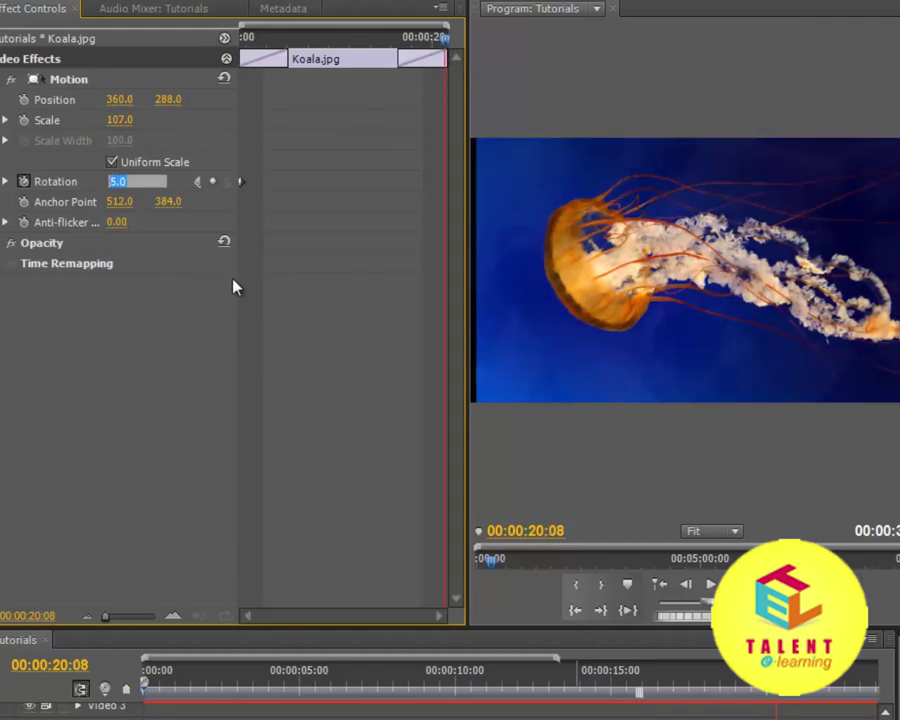
type("-5")
key("Return")
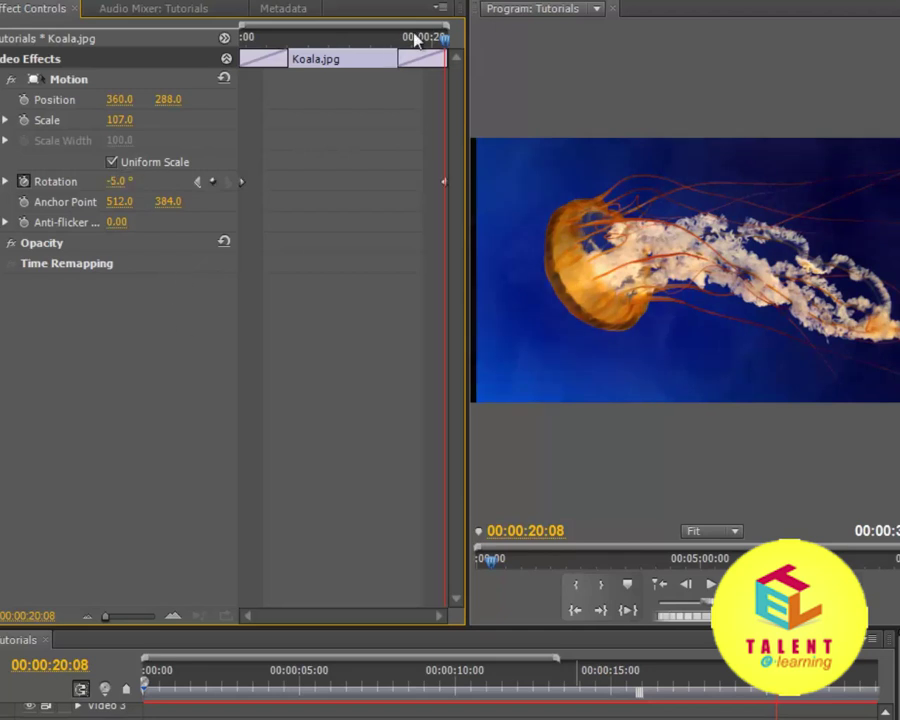
Play the sequence from the start of the Koala.jpg clip to preview its rotation
left_click_drag(416, 38, 257, 38)
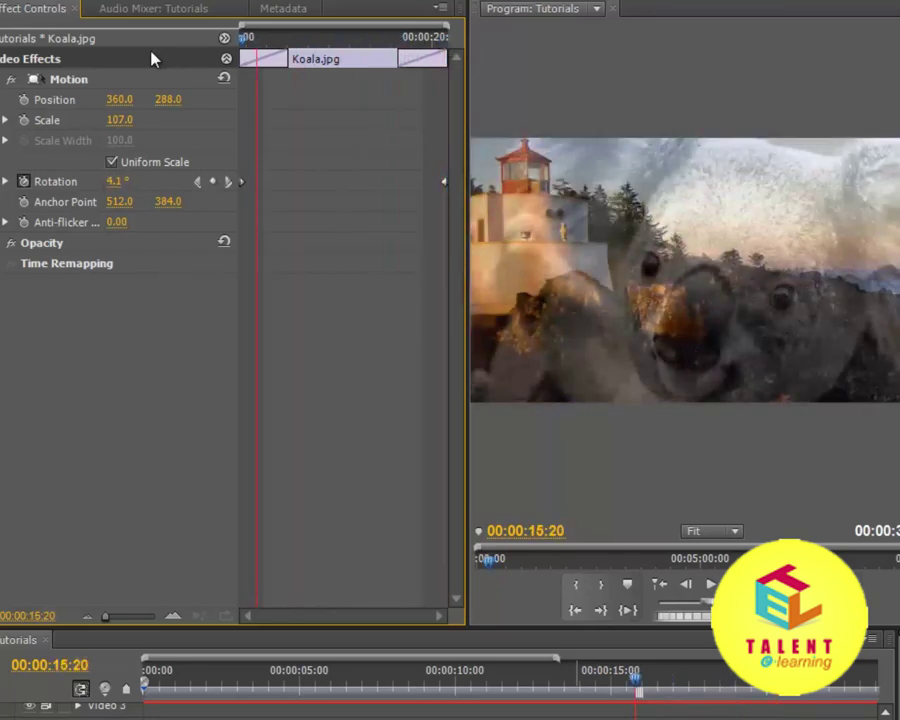
key("Up")
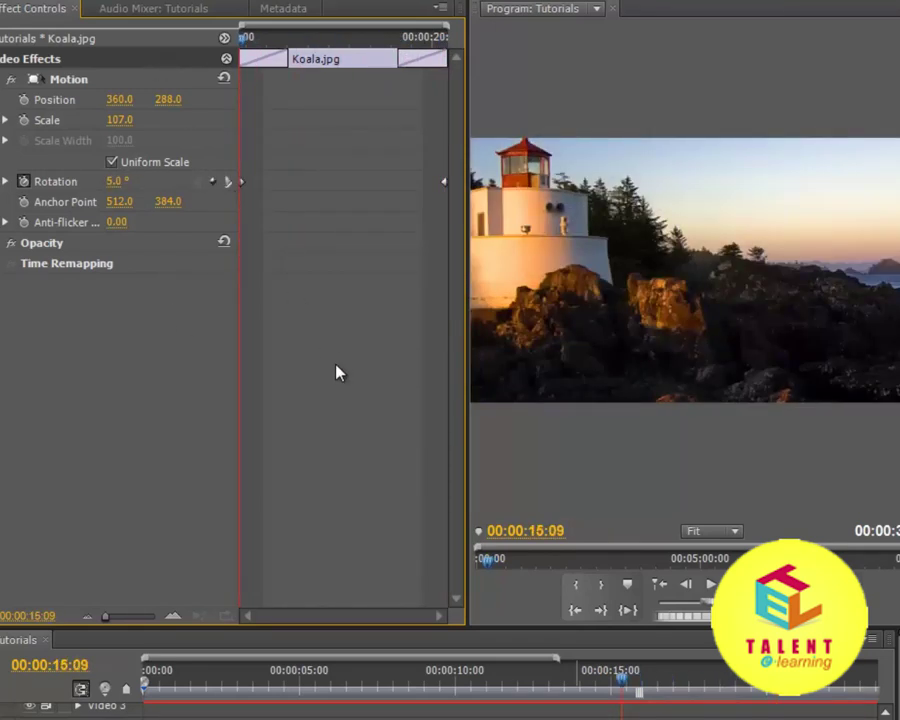
left_click(712, 588)
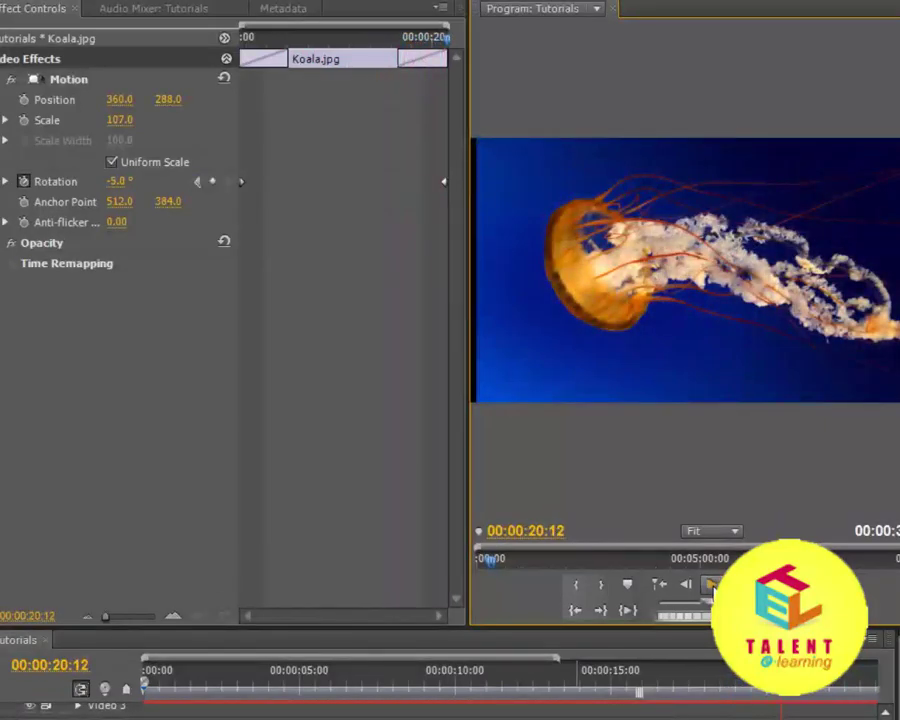
Select the Jellyfish.jpg clip, reveal its Motion properties and set its Scale to 105
left_click(800, 717)
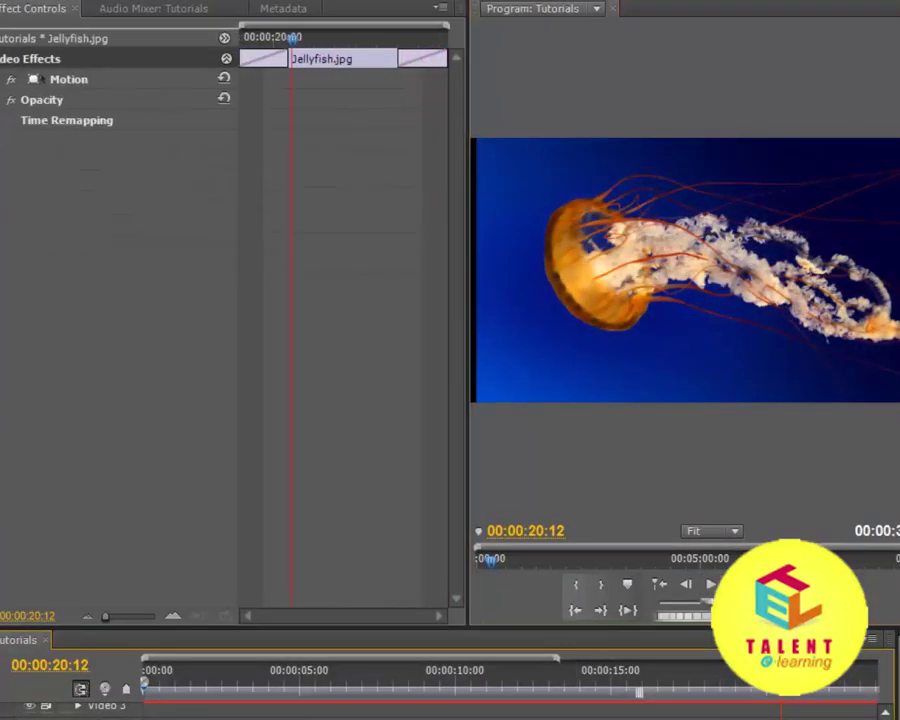
left_click(4, 79)
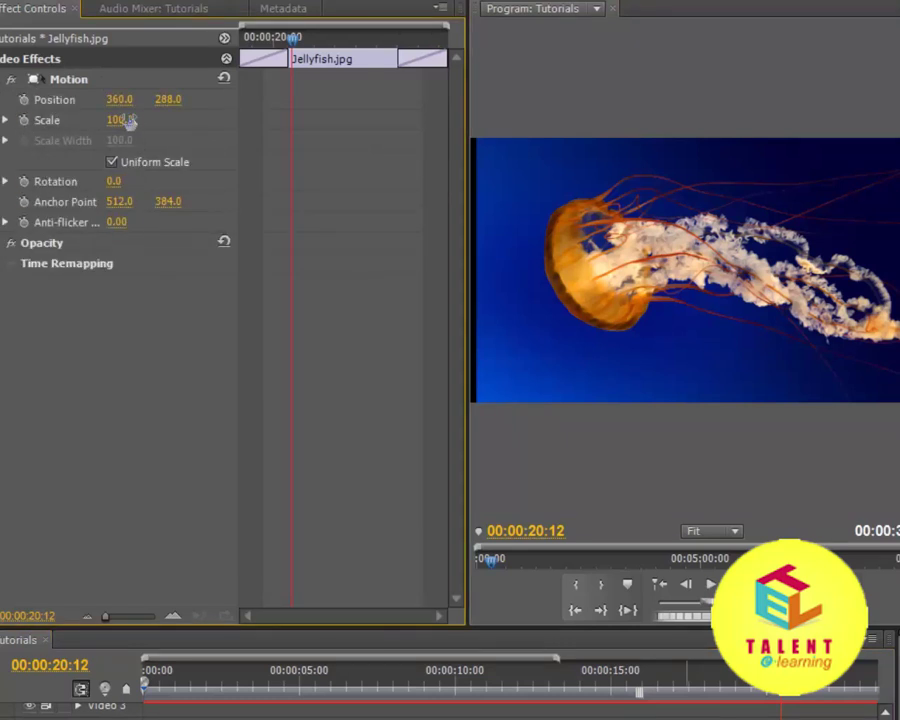
left_click_drag(130, 120, 136, 121)
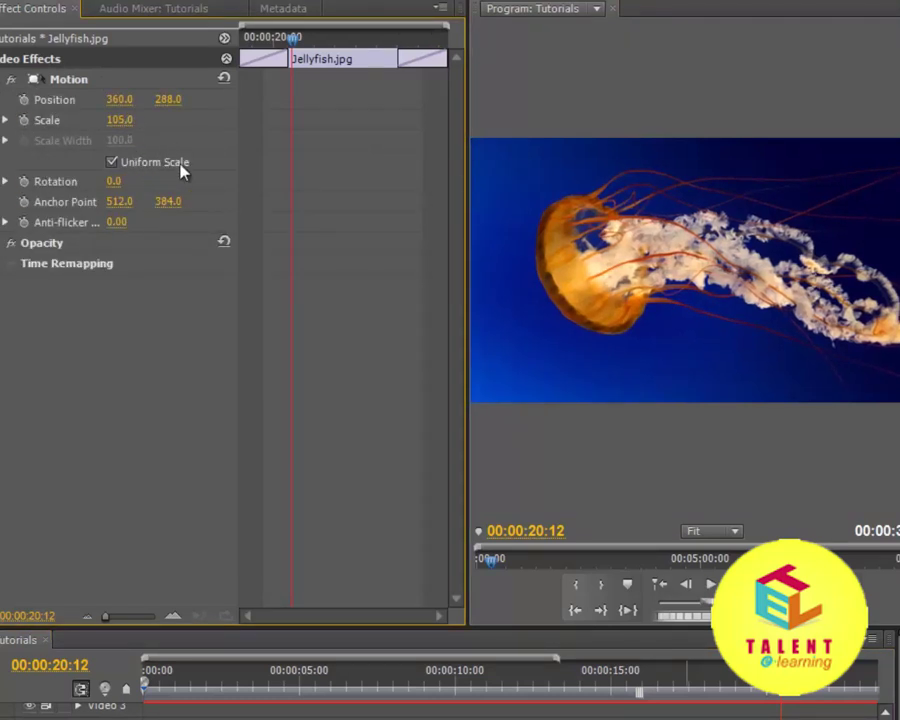
Set Jellyfish.jpg's Rotation to -5° and keyframe it at the clip's start
left_click_drag(292, 37, 115, 190)
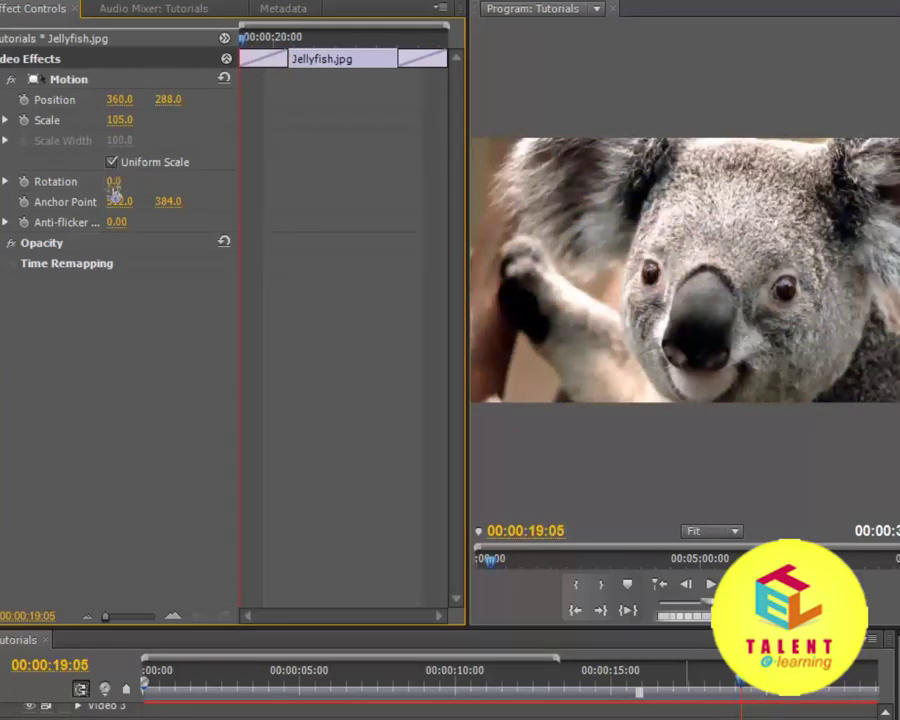
left_click(114, 182)
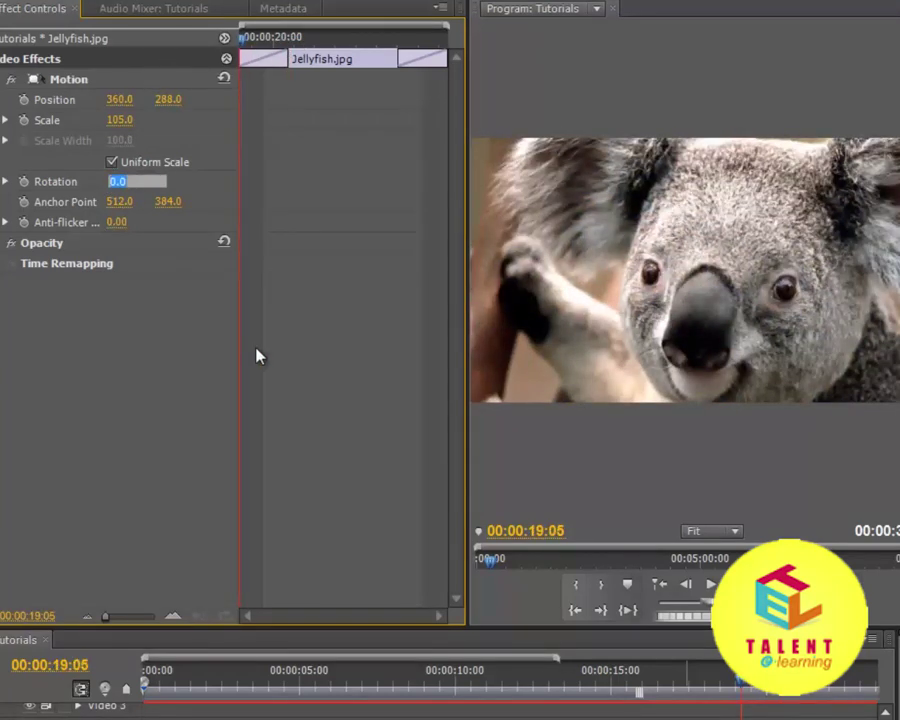
key("Return")
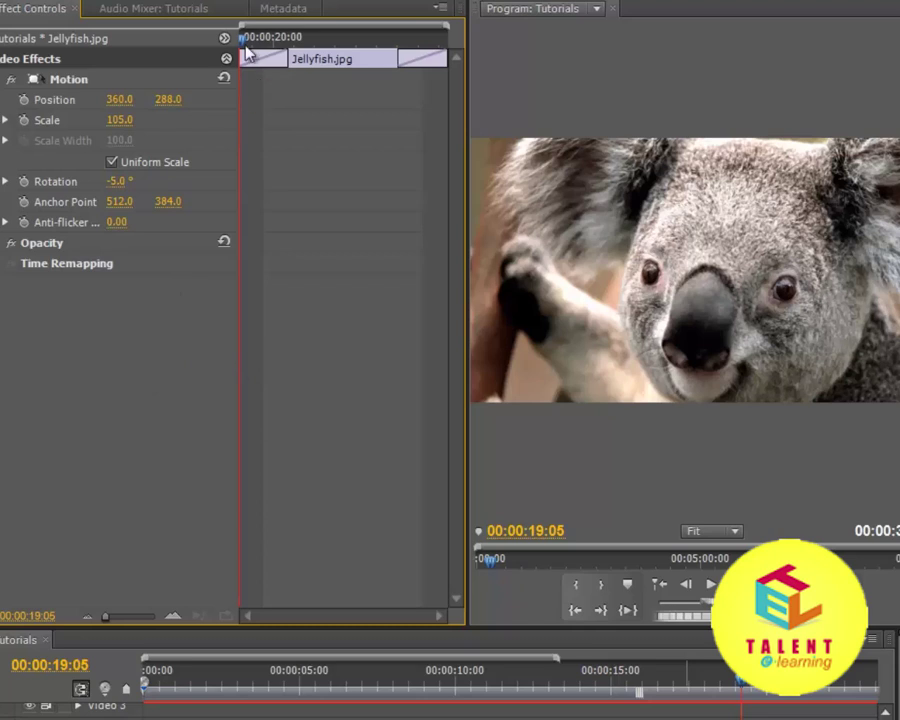
left_click(24, 181)
Add a Rotation keyframe of 5° at the end of the Jellyfish.jpg clip
left_click_drag(243, 42, 690, 44)
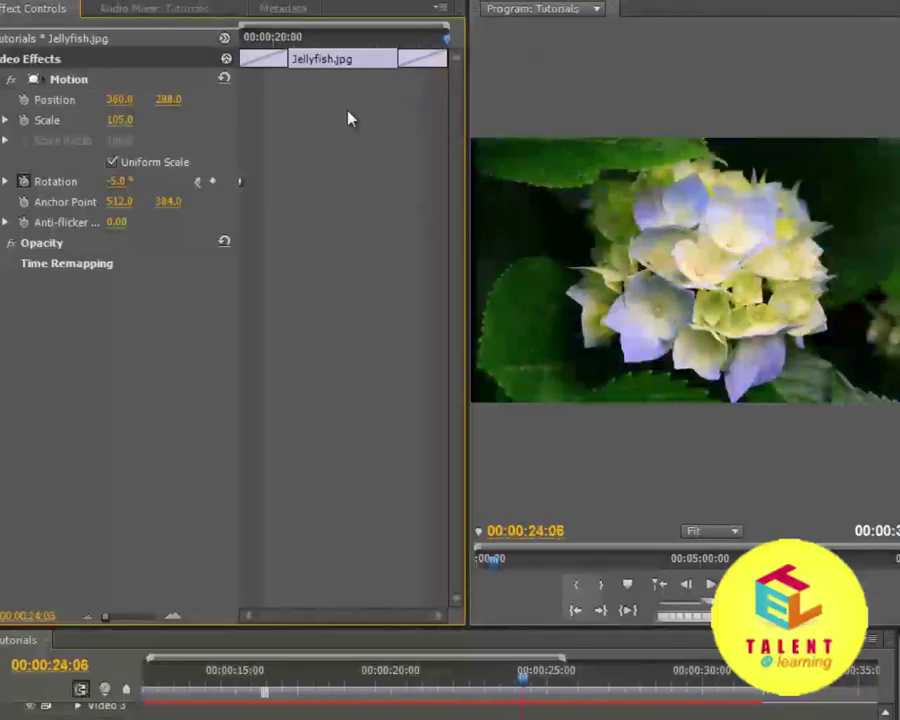
left_click(120, 183)
type("5")
key("Return")
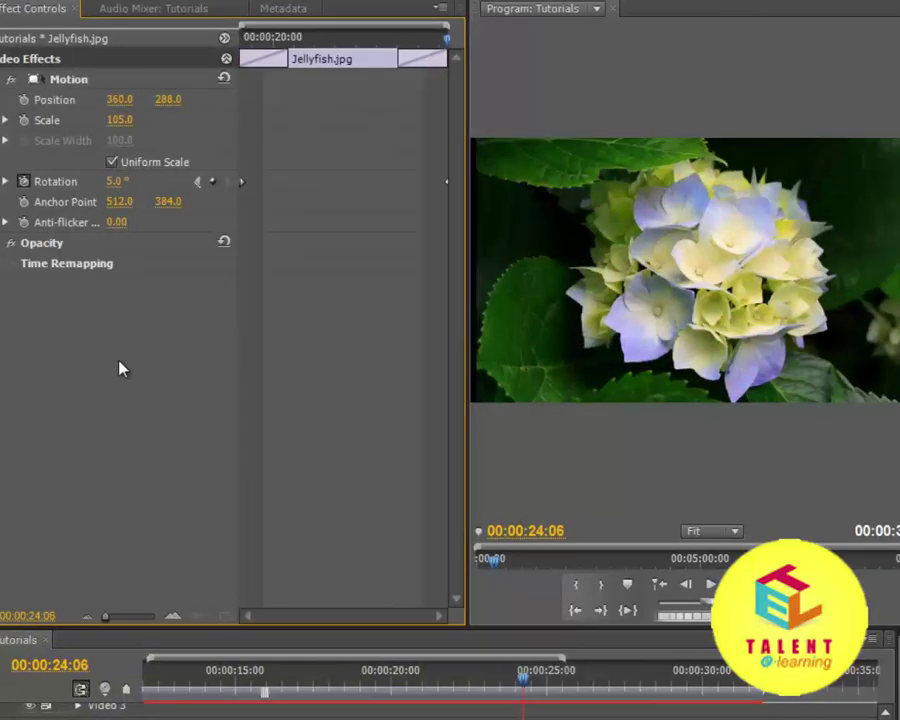
Play the sequence from about 00:00:16:01 to preview the Koala.jpg and Jellyfish.jpg rotation animations
left_click(266, 684)
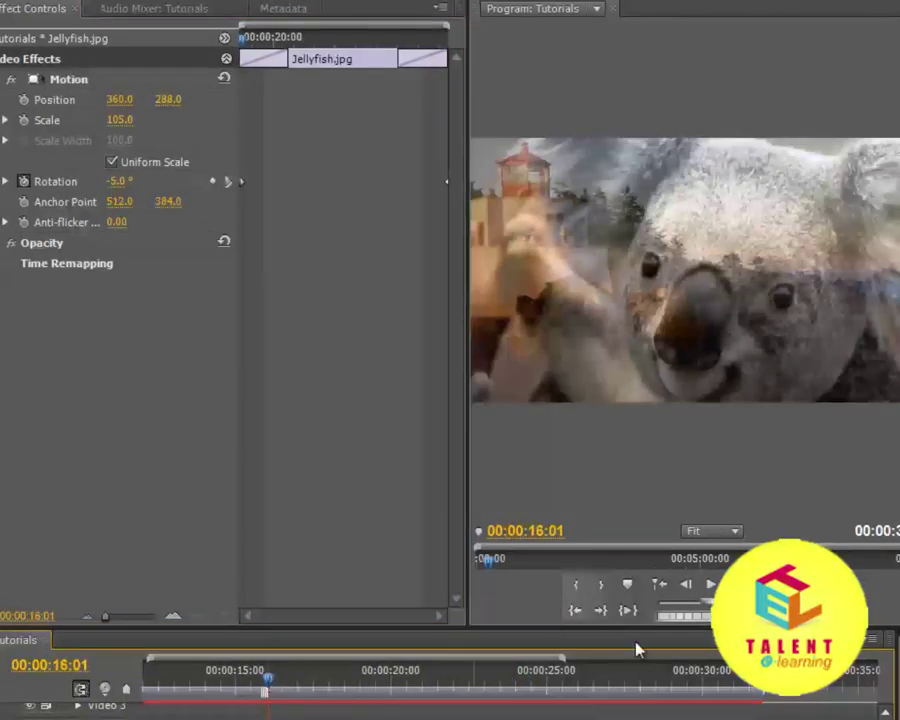
key("space")
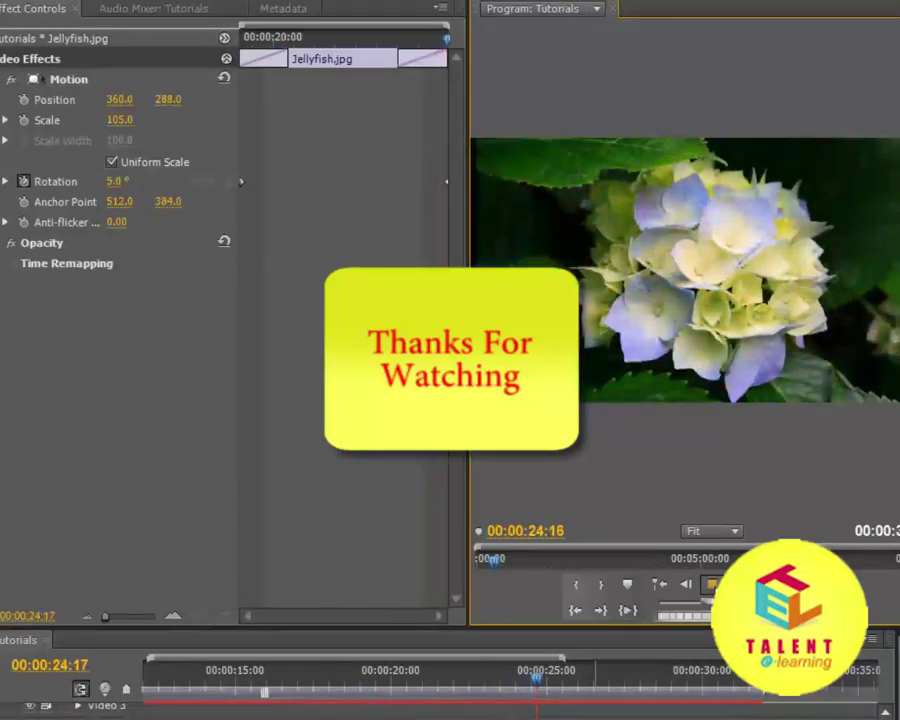
key("space")
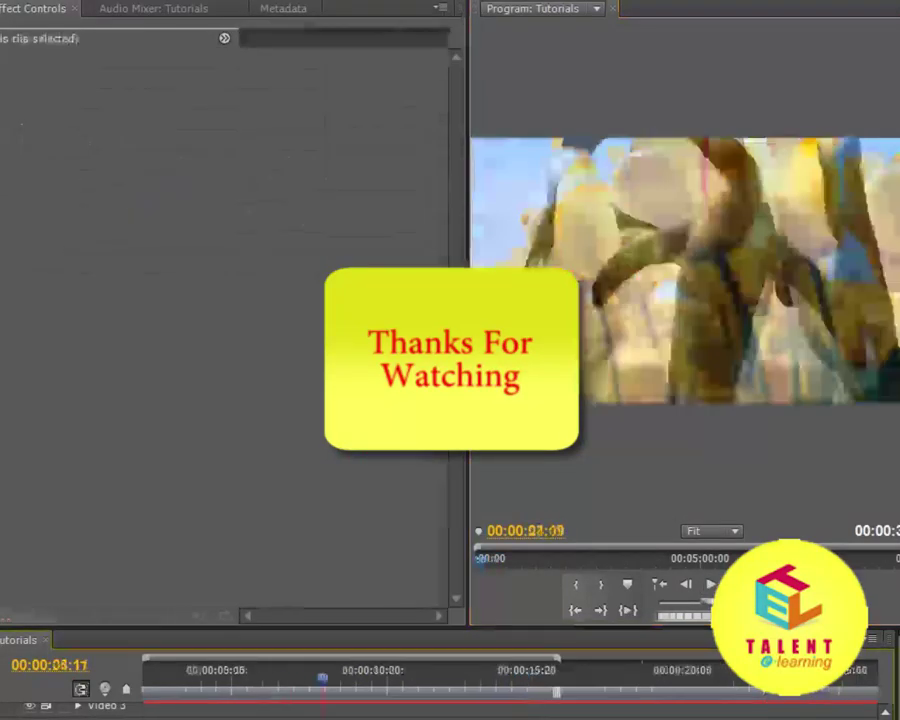